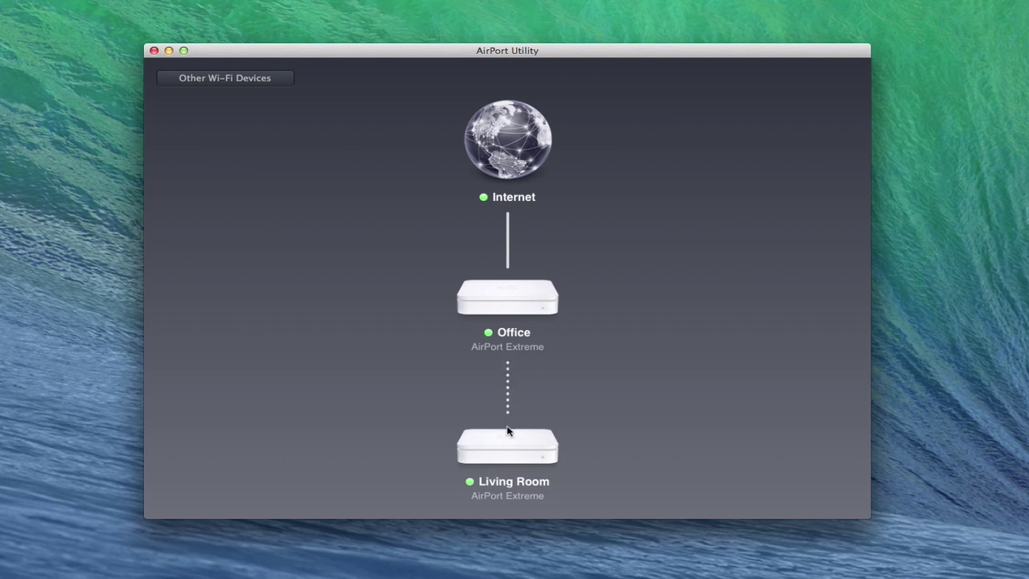
# Open the Office base station's network settings and examine the available router modes.
pyautogui.click(517, 297)
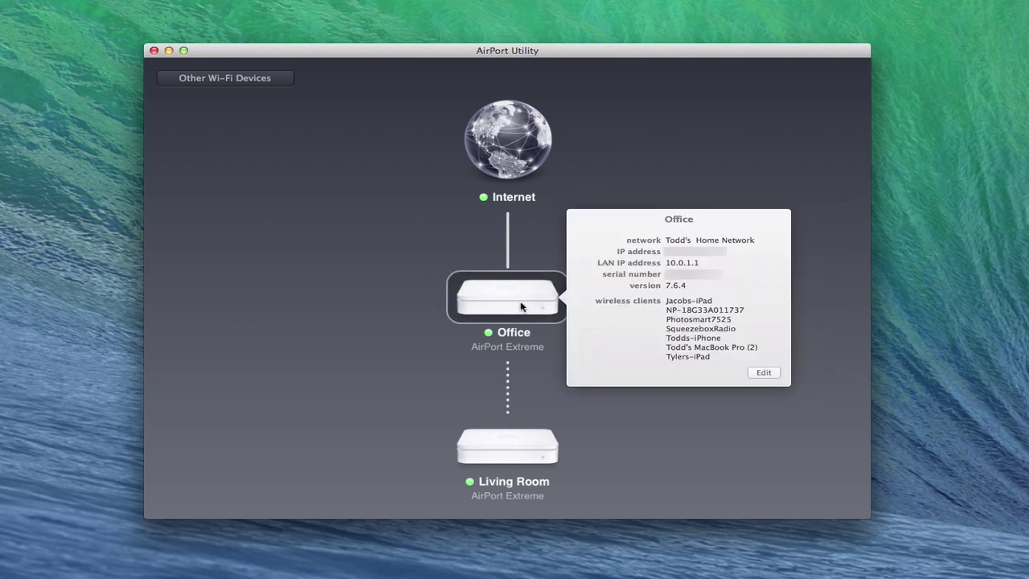
pyautogui.click(760, 374)
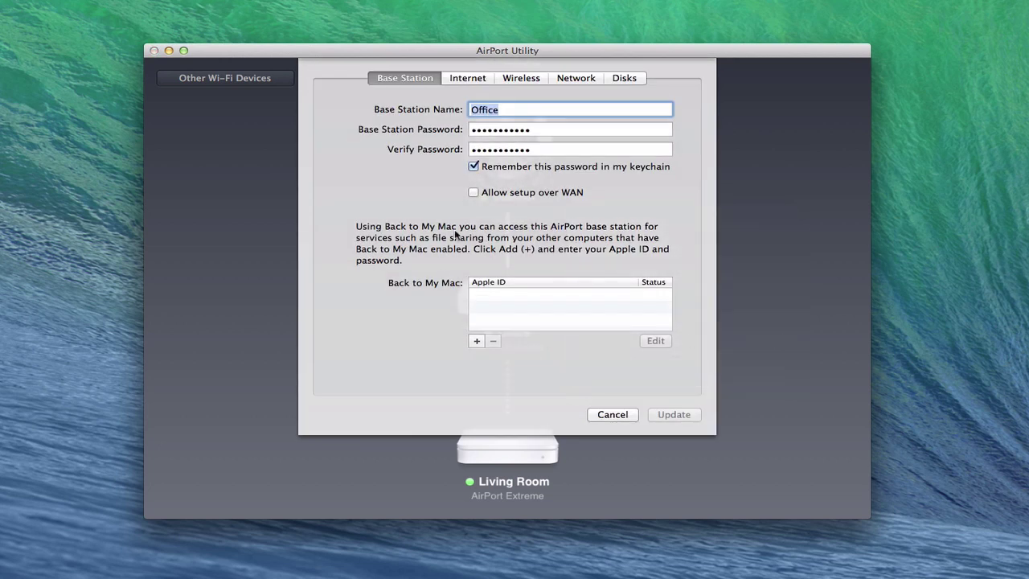
pyautogui.click(572, 80)
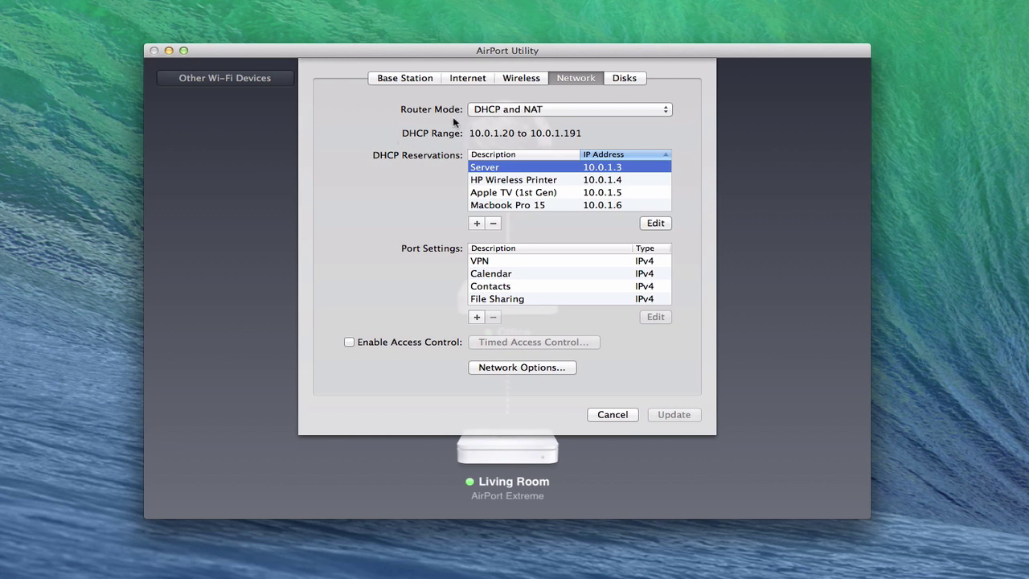
pyautogui.click(666, 113)
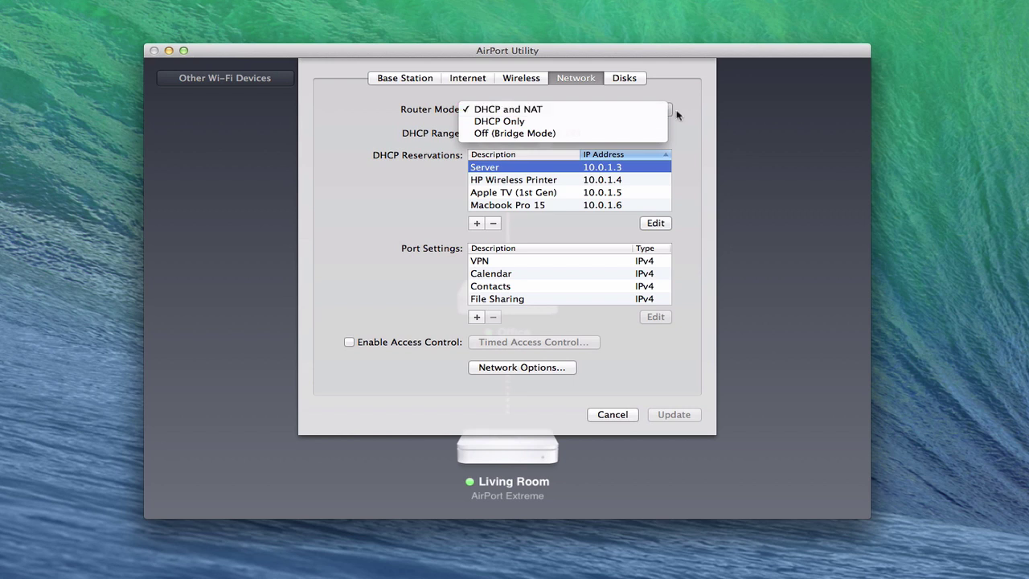
pyautogui.click(680, 117)
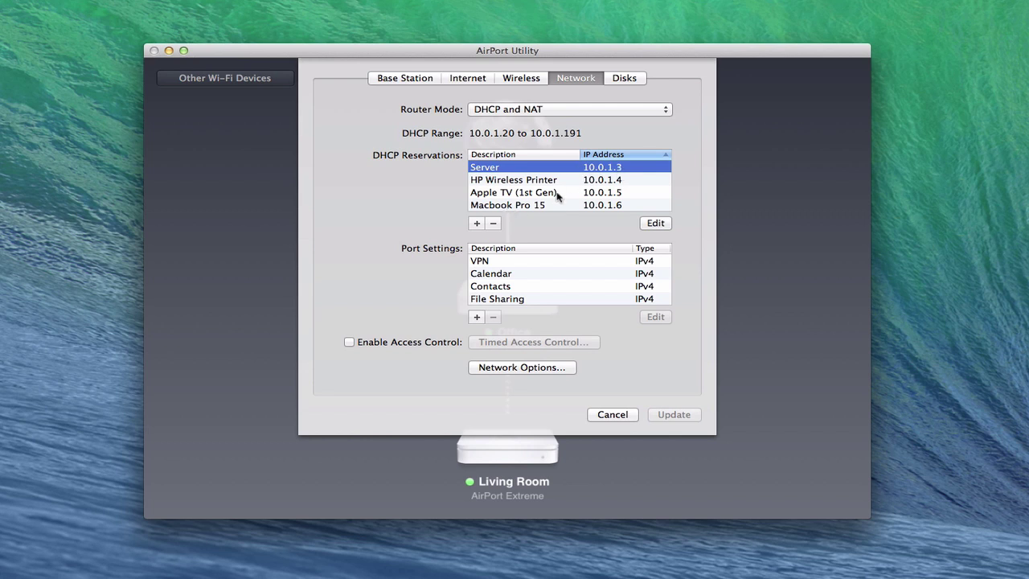
# Start a new DHCP reservation described as "Server", with the address reserved by MAC Address.
pyautogui.click(476, 224)
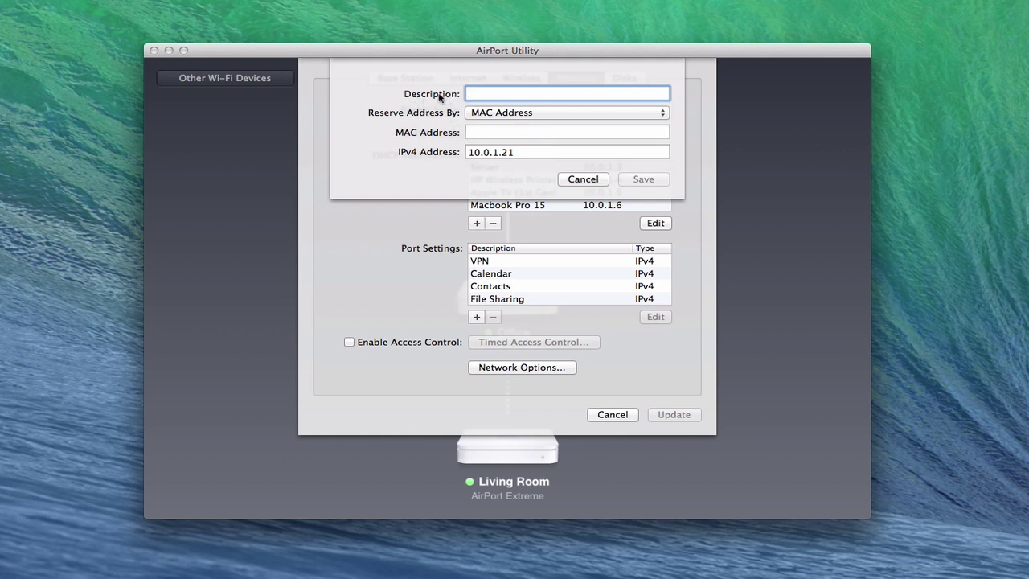
pyautogui.write('Server')
pyautogui.click(662, 114)
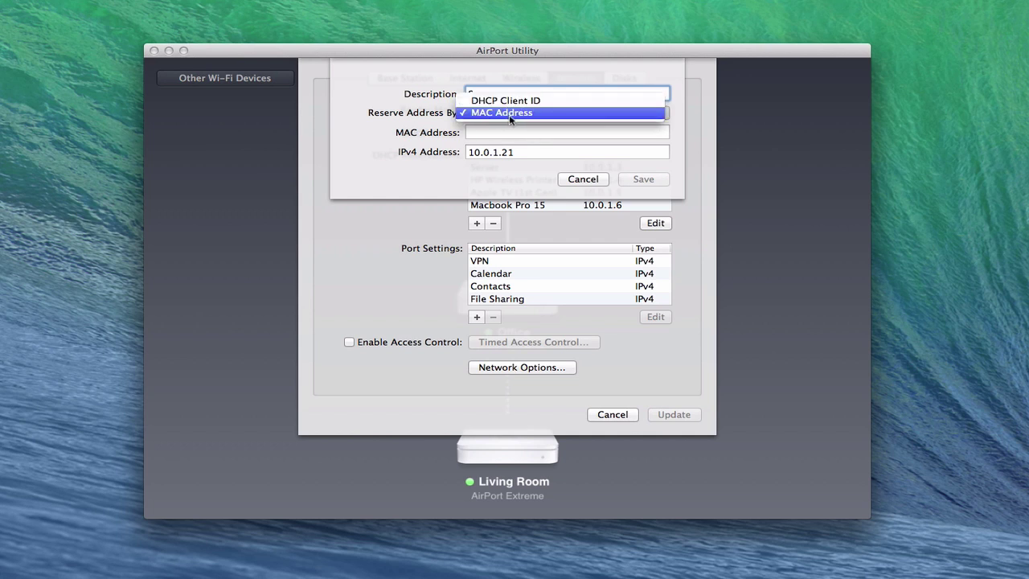
pyautogui.click(396, 124)
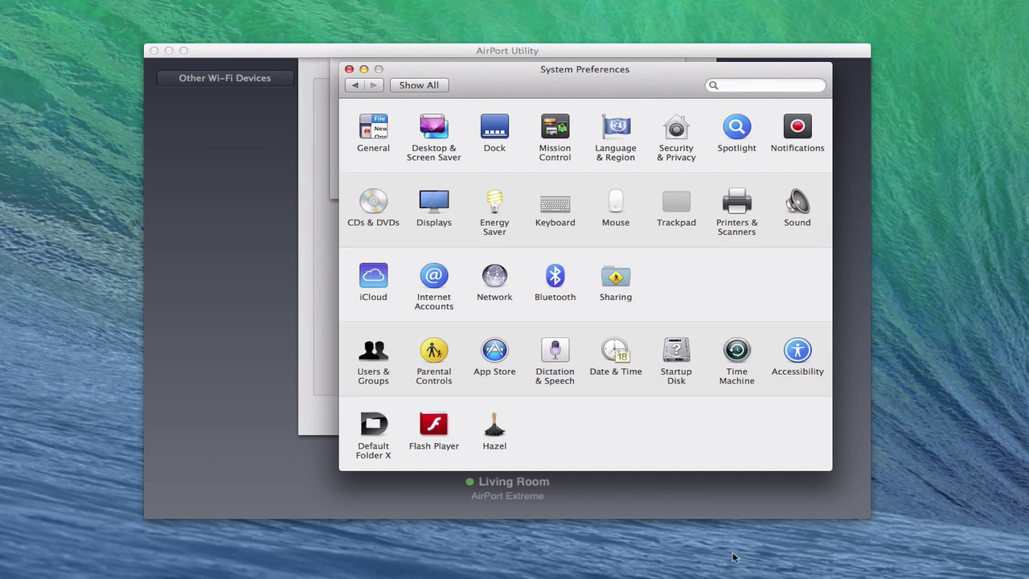
# Copy the Ethernet connection's hardware MAC address from the advanced network settings in System Preferences.
pyautogui.click(494, 278)
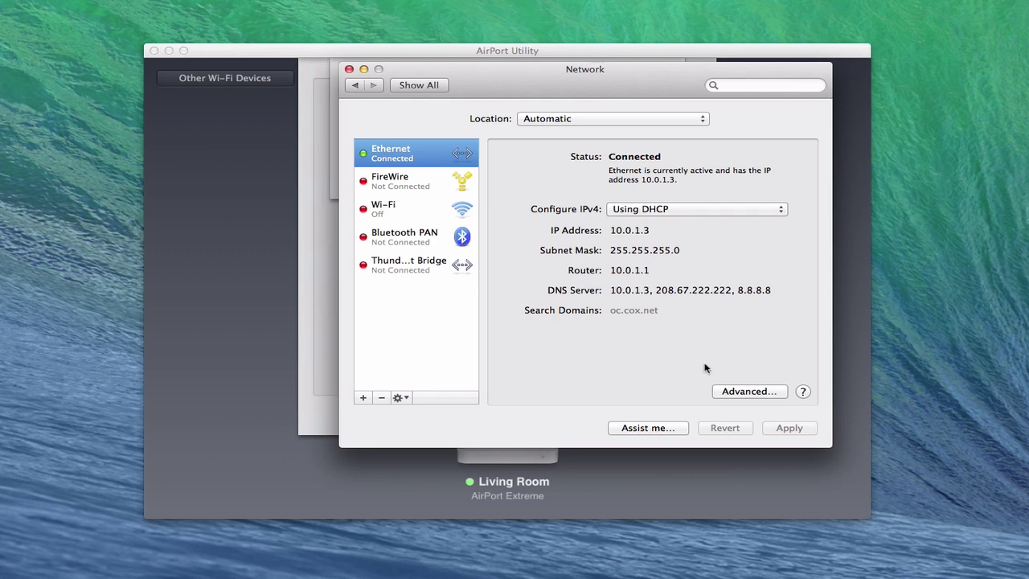
pyautogui.click(744, 393)
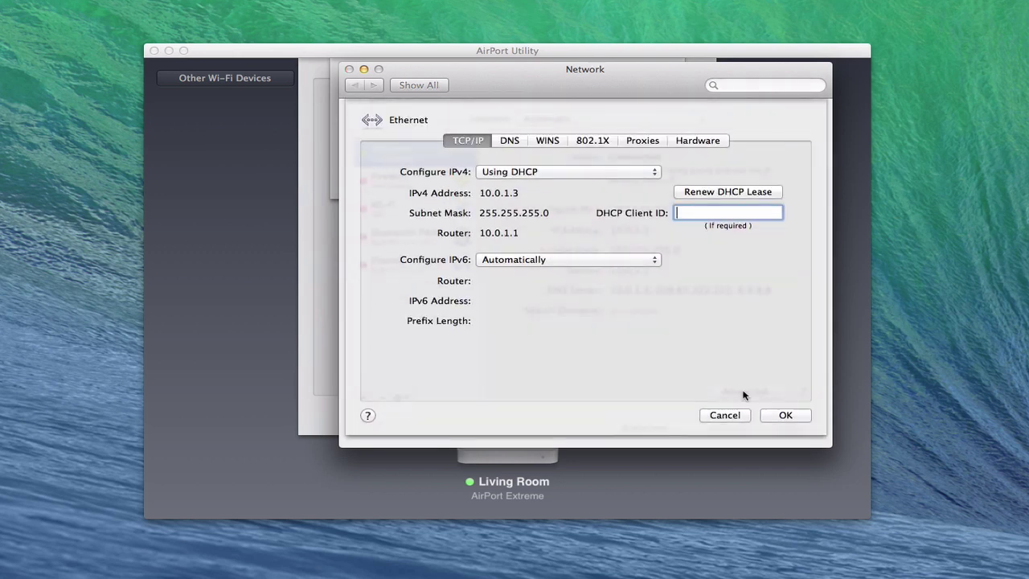
pyautogui.click(689, 143)
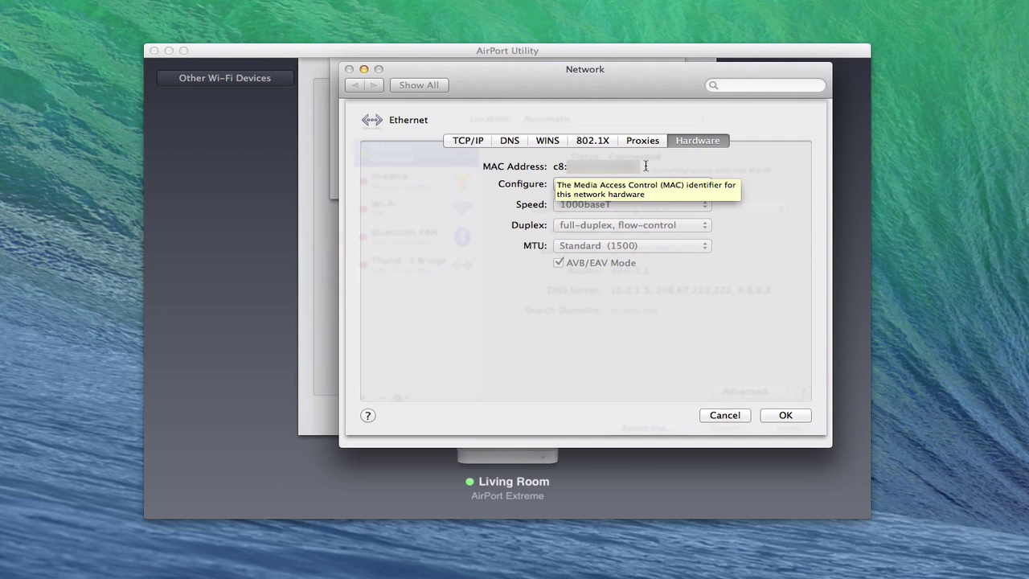
pyautogui.doubleClick(619, 169)
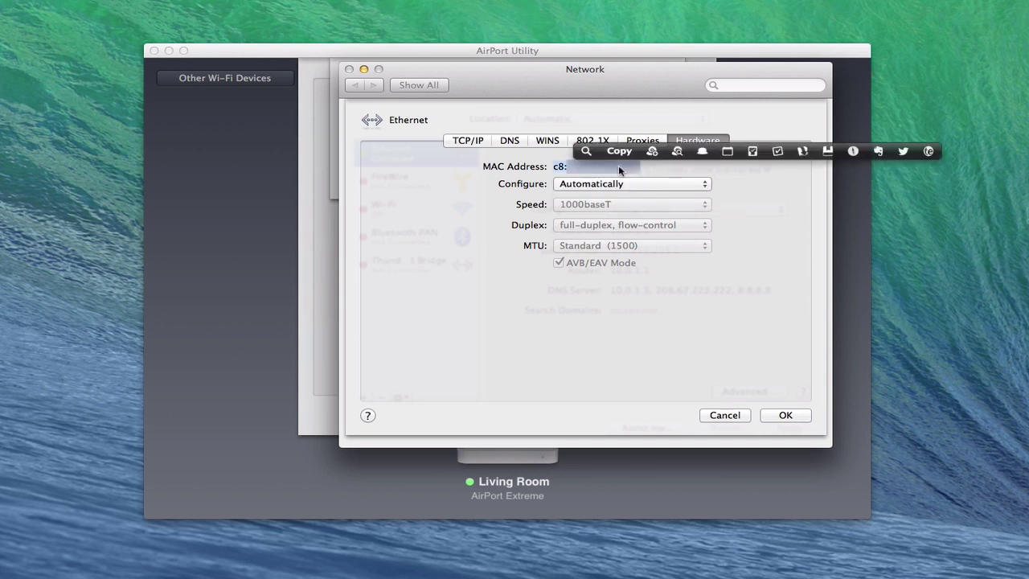
pyautogui.click(617, 152)
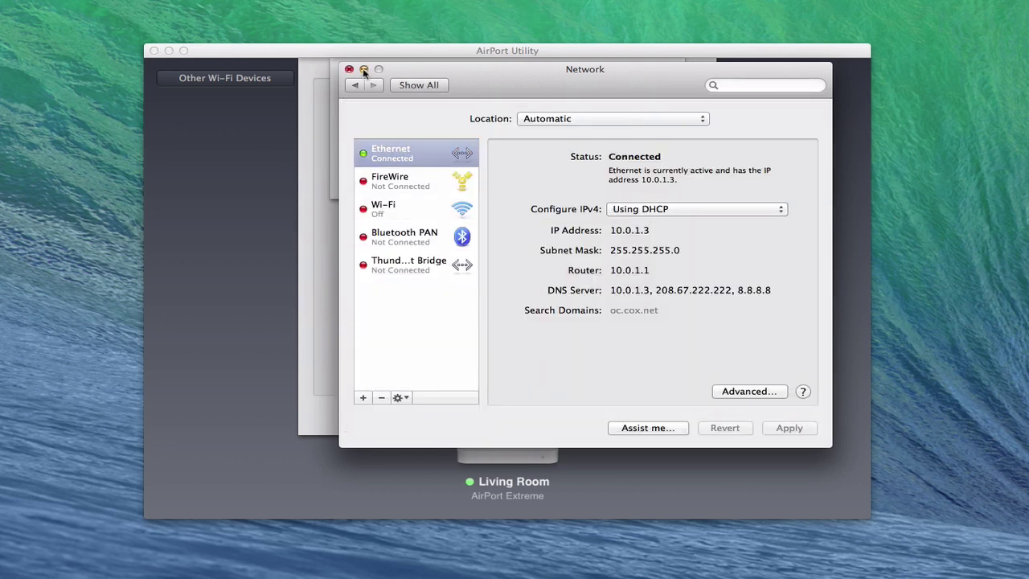
pyautogui.click(408, 88)
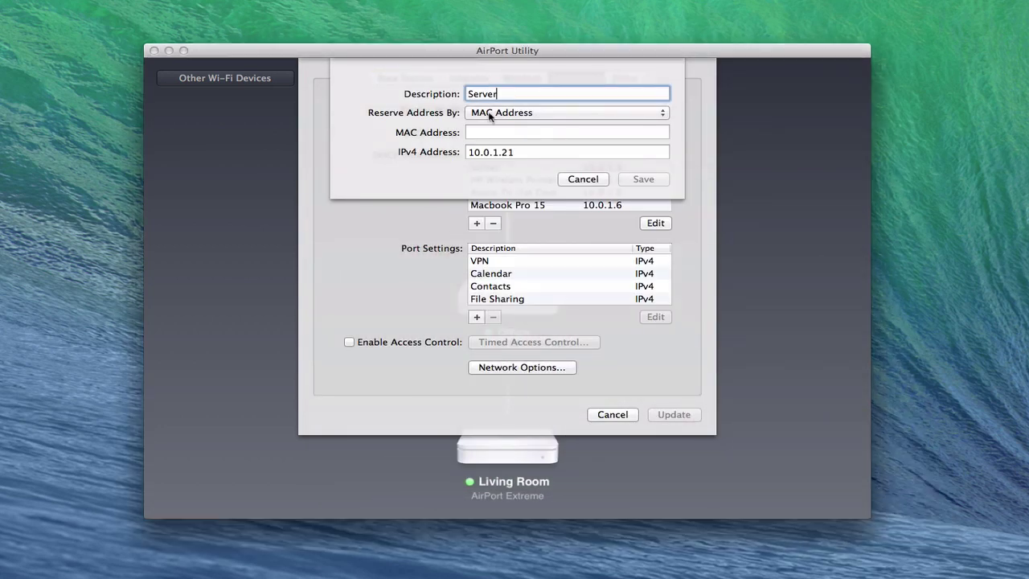
# Try filling in the Server reservation in AirPort Utility with the copied MAC address and IPv4 address 10.0.1.3.
pyautogui.rightClick(481, 131)
pyautogui.click(481, 116)
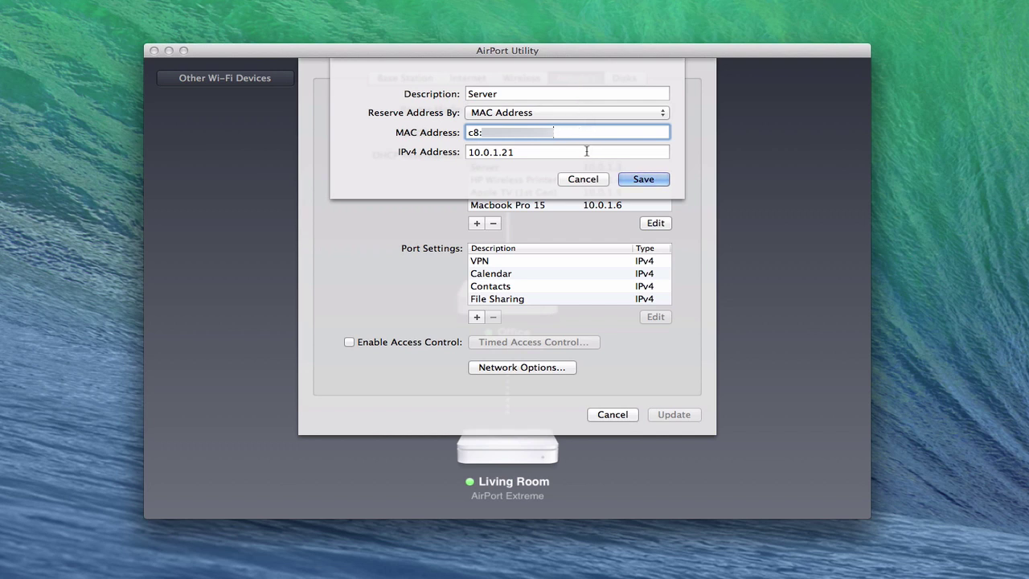
pyautogui.click(516, 152)
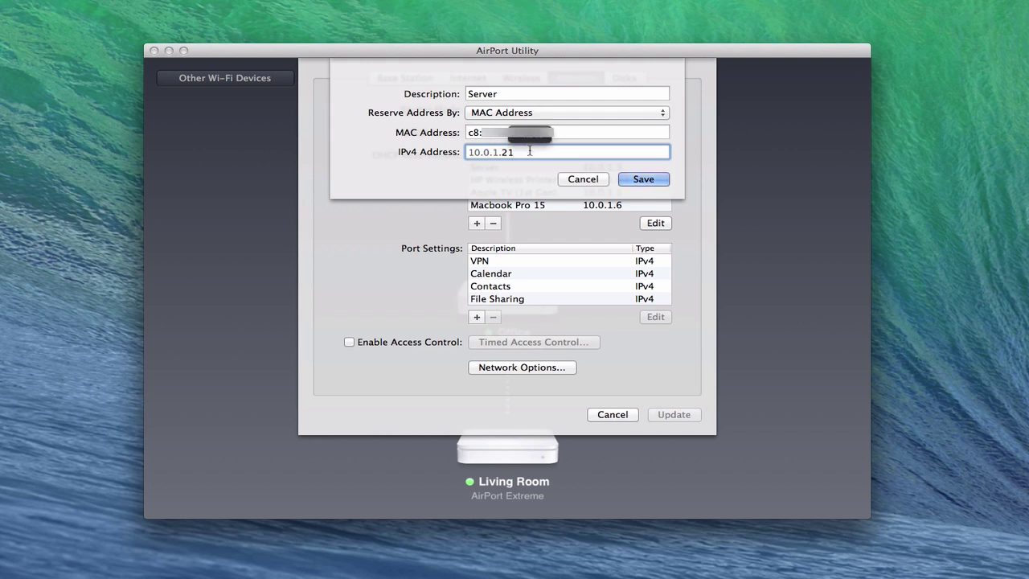
pyautogui.press('BackSpace')
pyautogui.press('BackSpace')
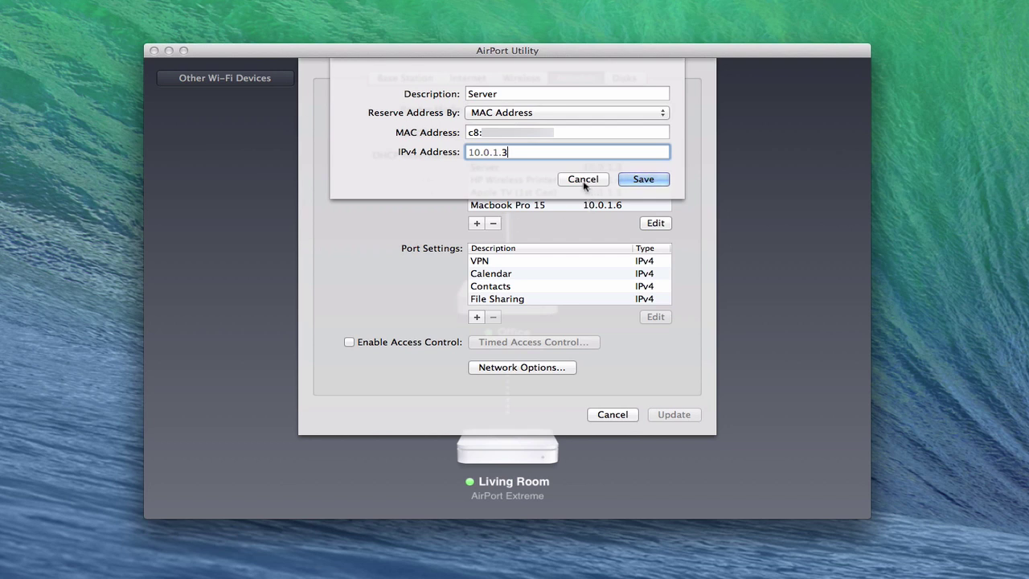
pyautogui.click(643, 179)
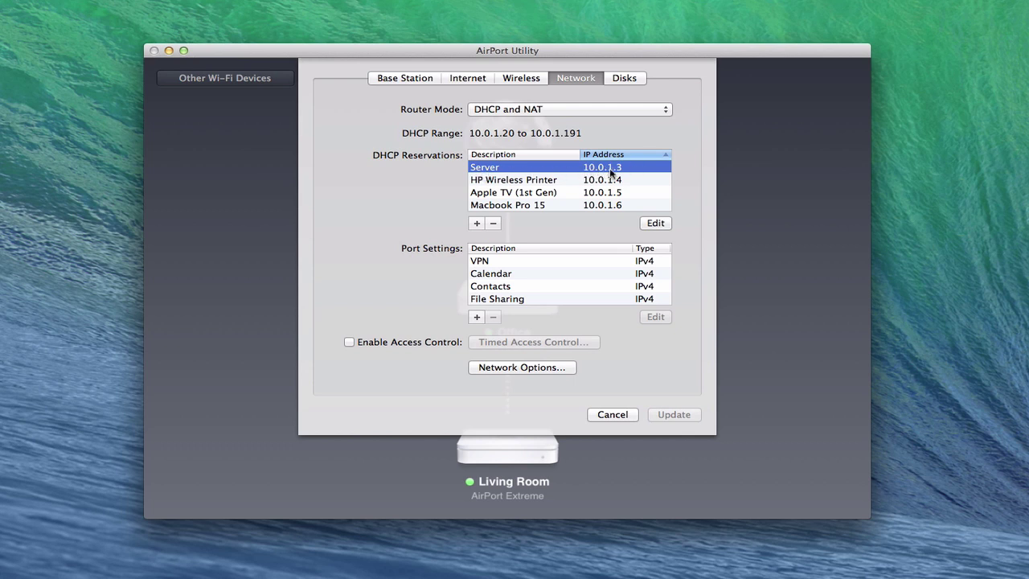
# Examine the server's Ethernet TCP/IP settings and DNS server list in System Preferences.
pyautogui.click(169, 51)
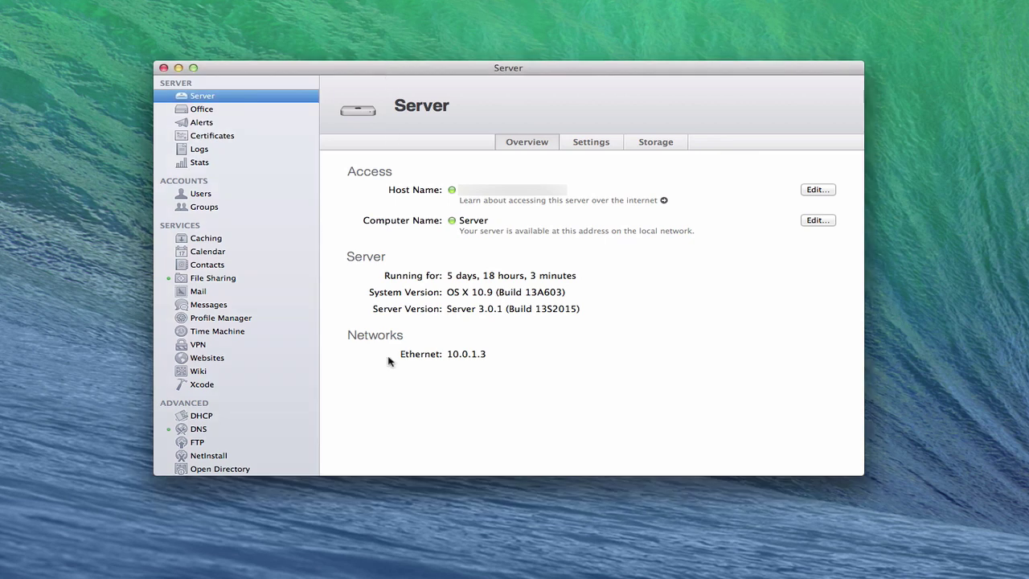
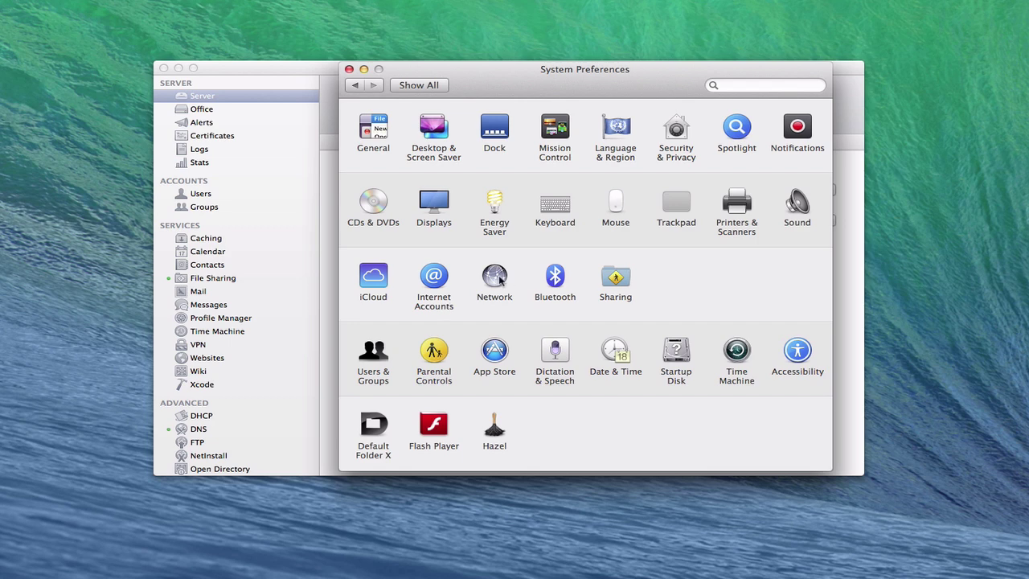
pyautogui.click(498, 280)
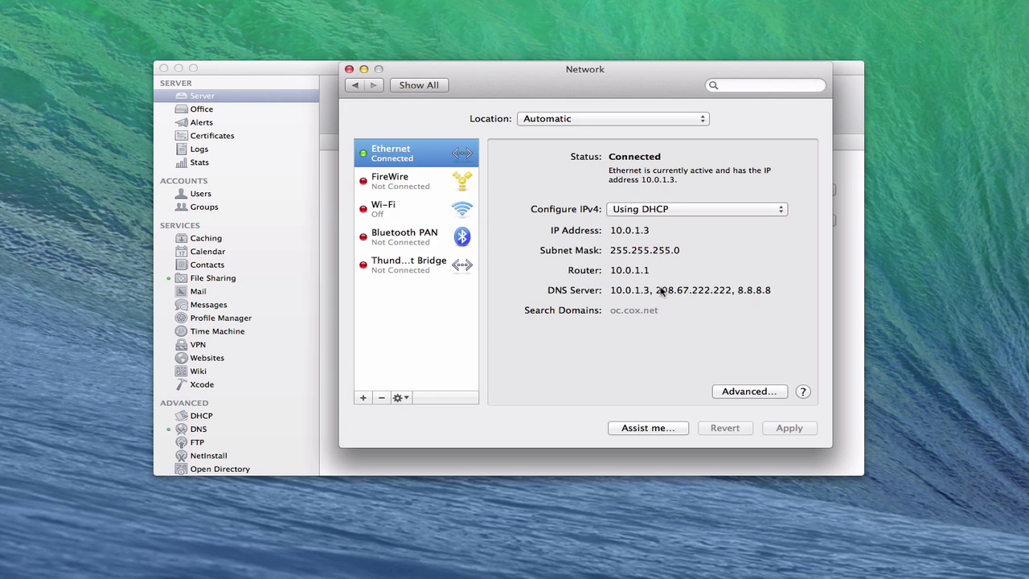
pyautogui.click(743, 393)
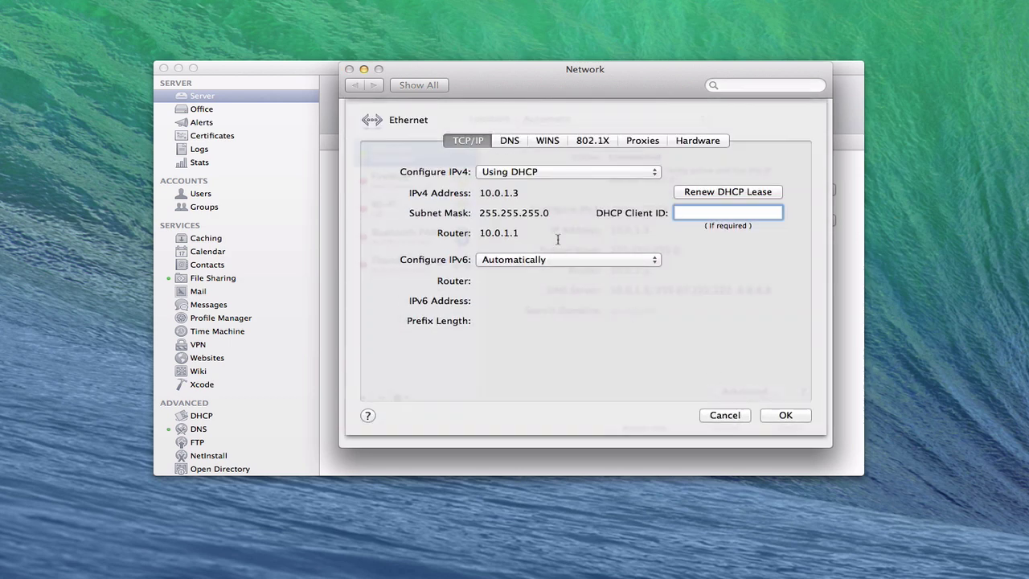
pyautogui.click(513, 142)
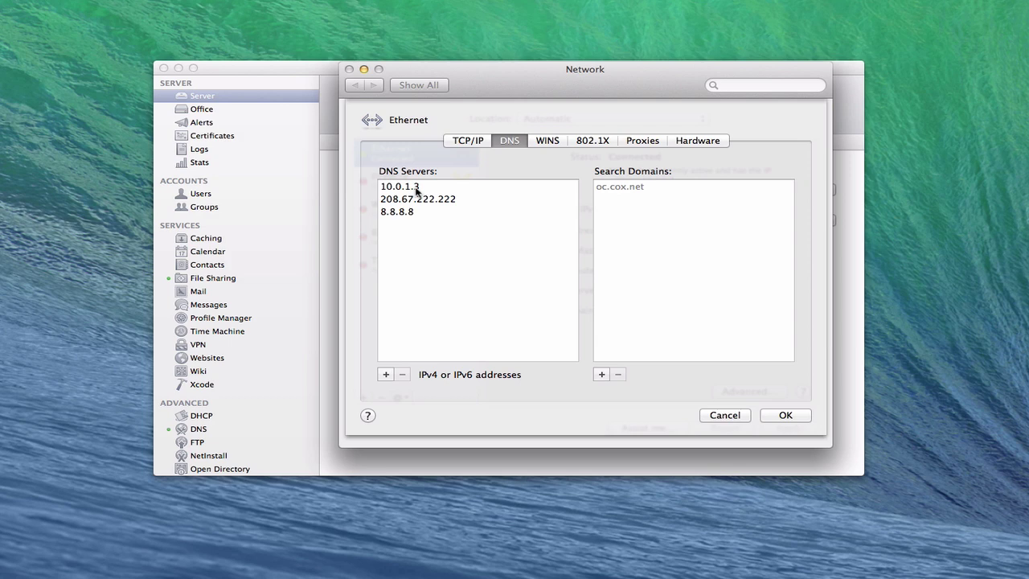
pyautogui.click(725, 415)
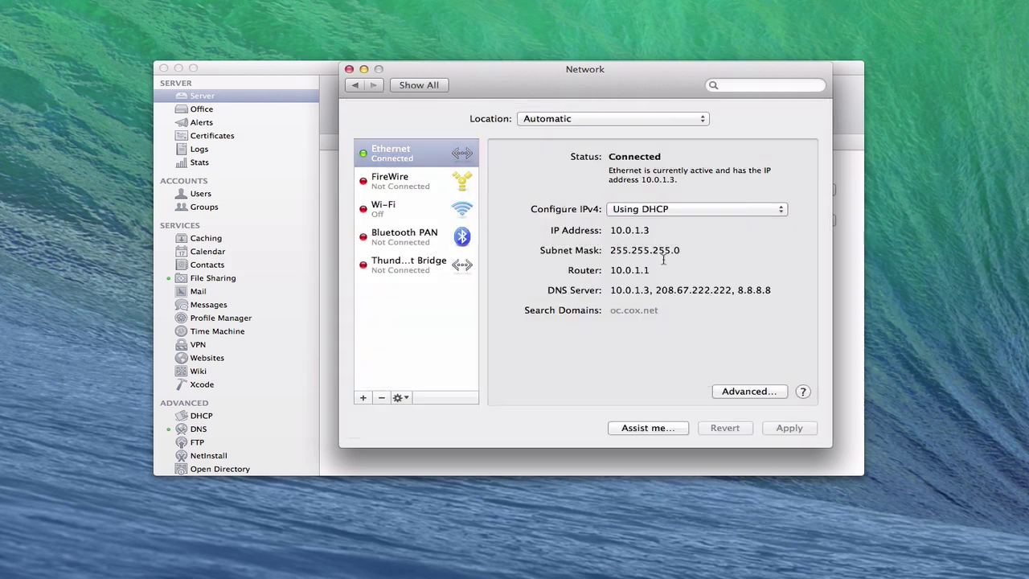
# Try configuring Ethernet IPv4 as "Using DHCP with manual address" and as "Manually", and revert the changes.
pyautogui.click(780, 211)
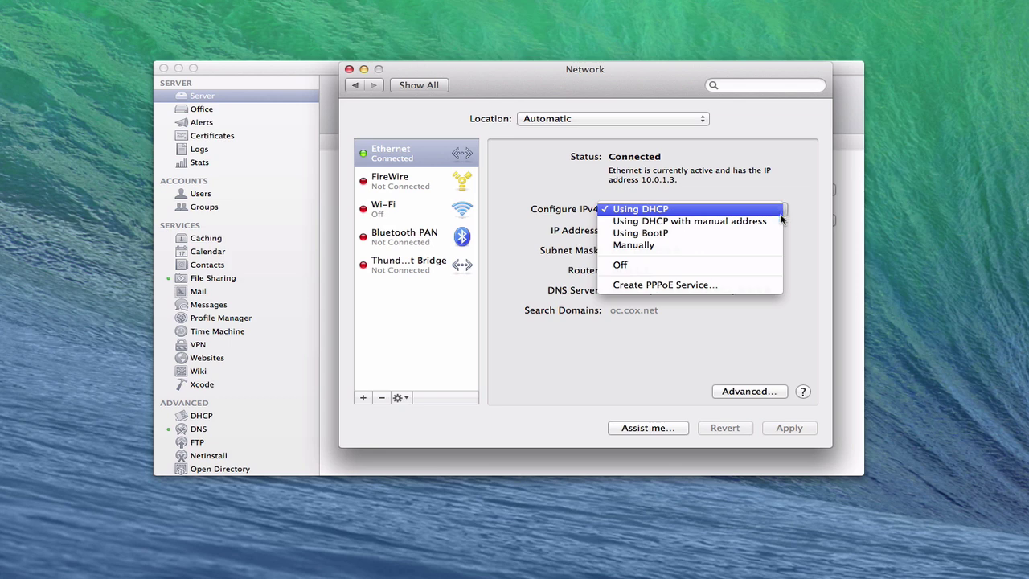
pyautogui.click(770, 222)
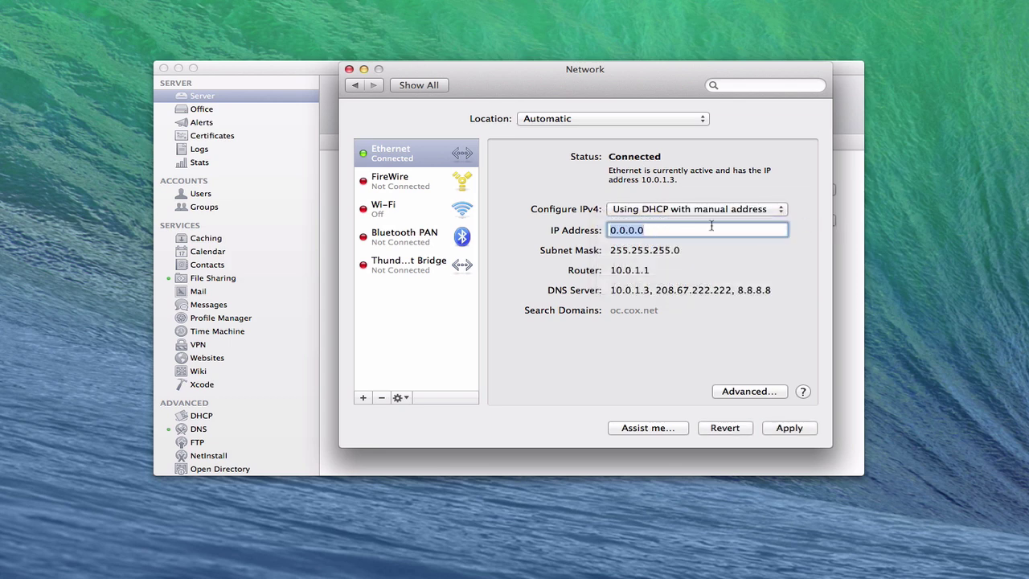
pyautogui.click(778, 210)
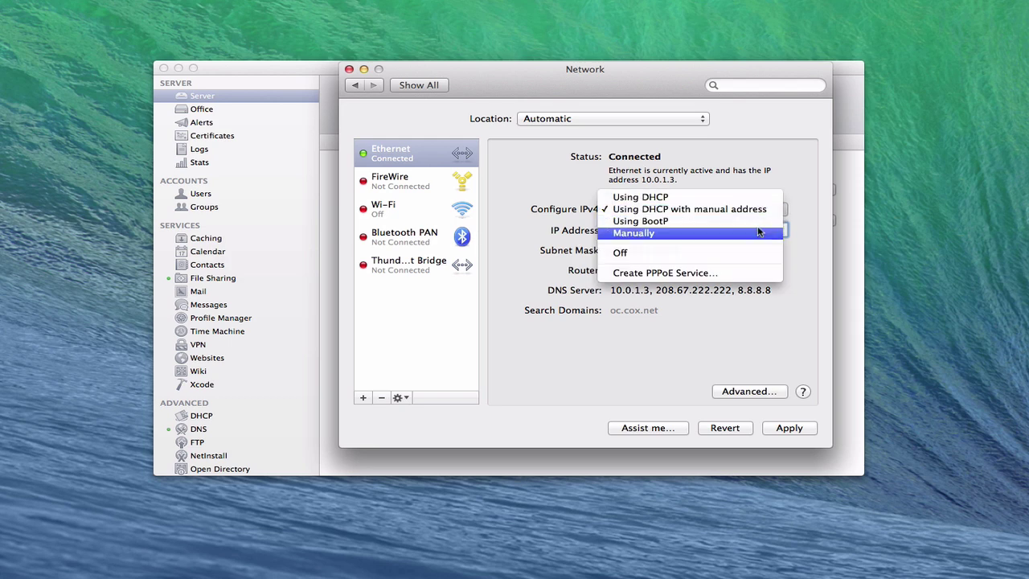
pyautogui.click(762, 234)
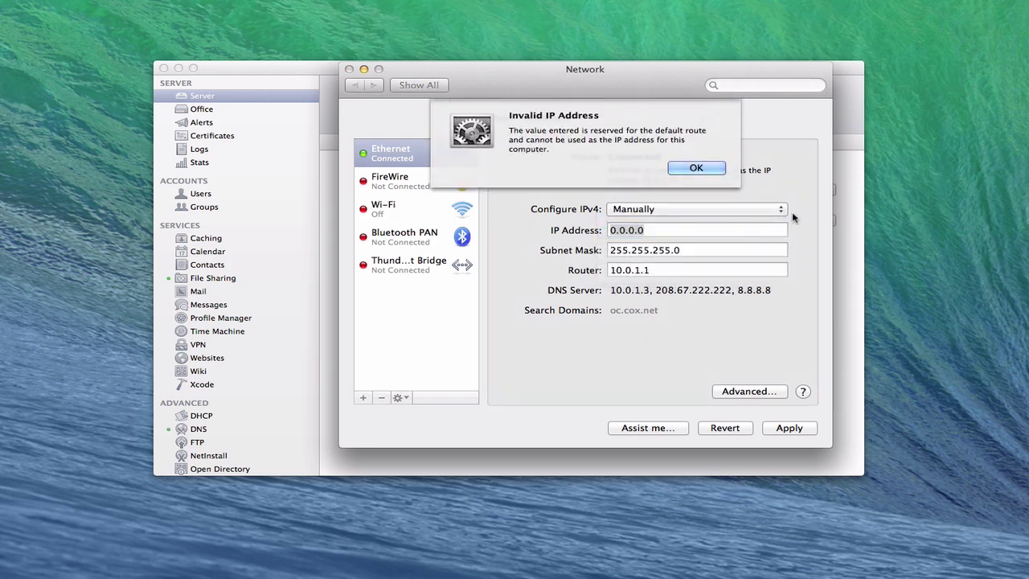
pyautogui.press('Return')
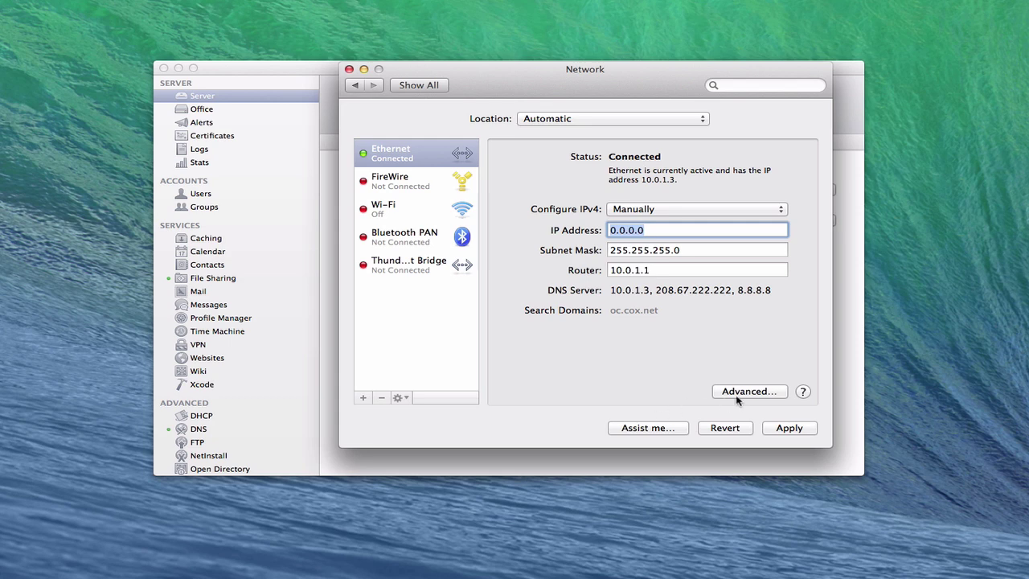
pyautogui.click(720, 429)
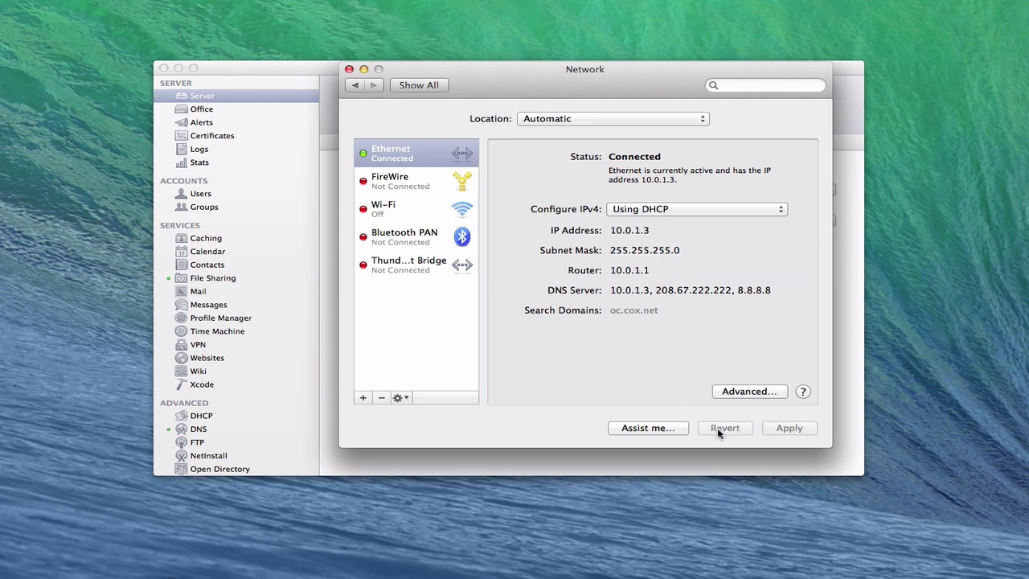
# Switch the Ethernet IPv4 configuration to "Manually" once more to examine its address fields, and revert it.
pyautogui.click(780, 211)
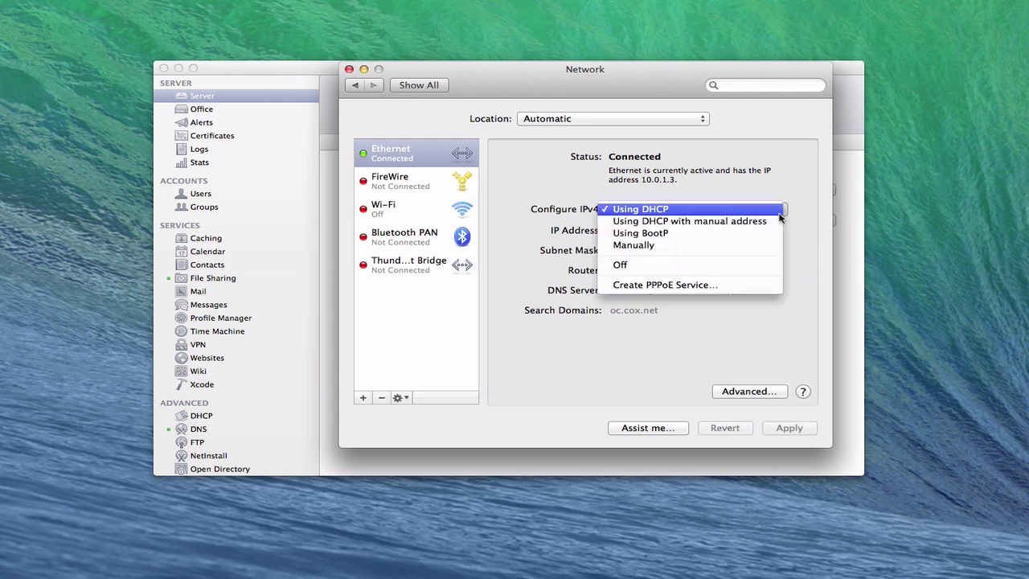
pyautogui.click(753, 246)
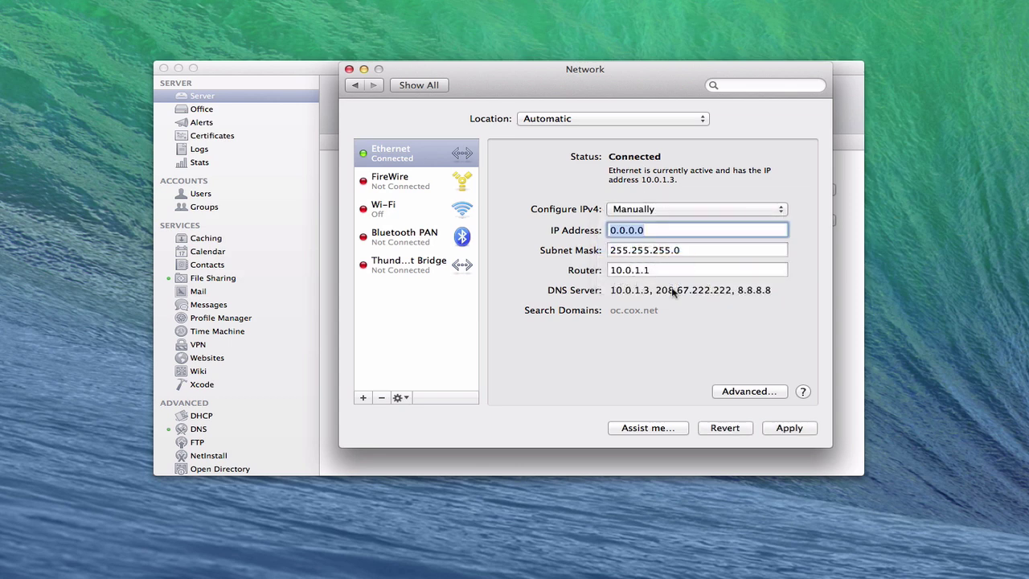
pyautogui.click(725, 428)
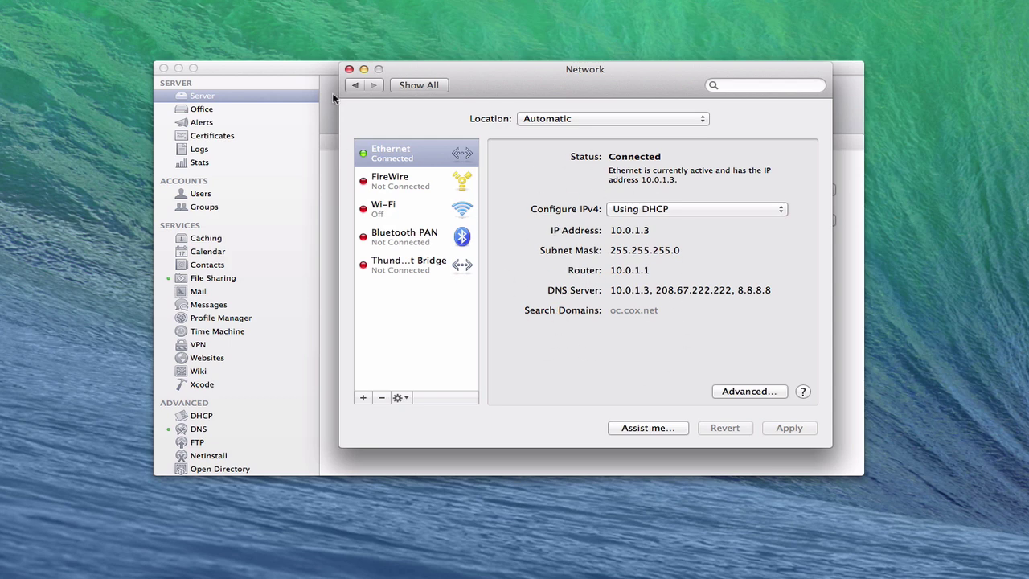
# Examine the Office base station's DNS servers in AirPort Utility, cancel its settings and return to the Server app.
pyautogui.click(421, 86)
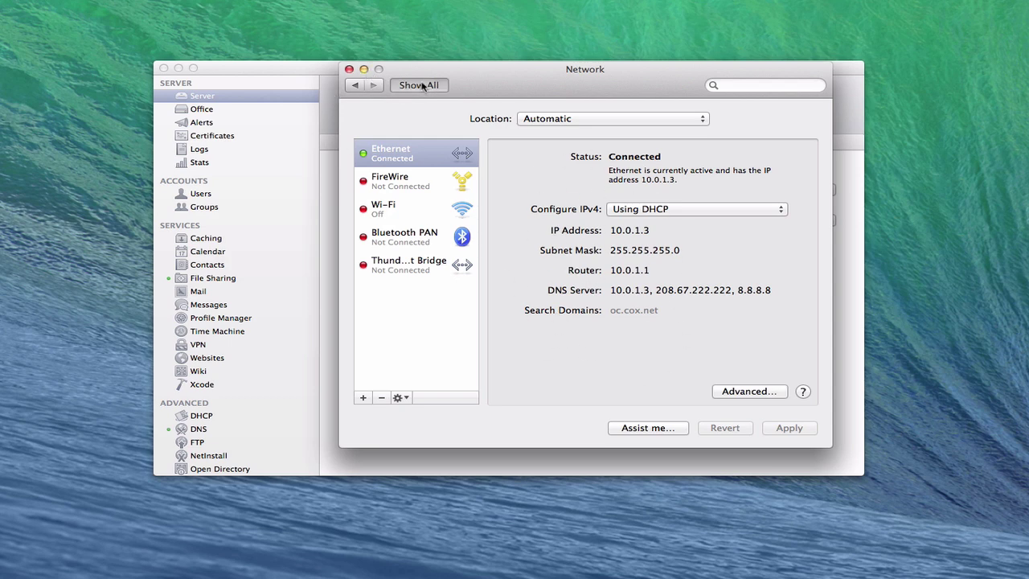
pyautogui.click(363, 69)
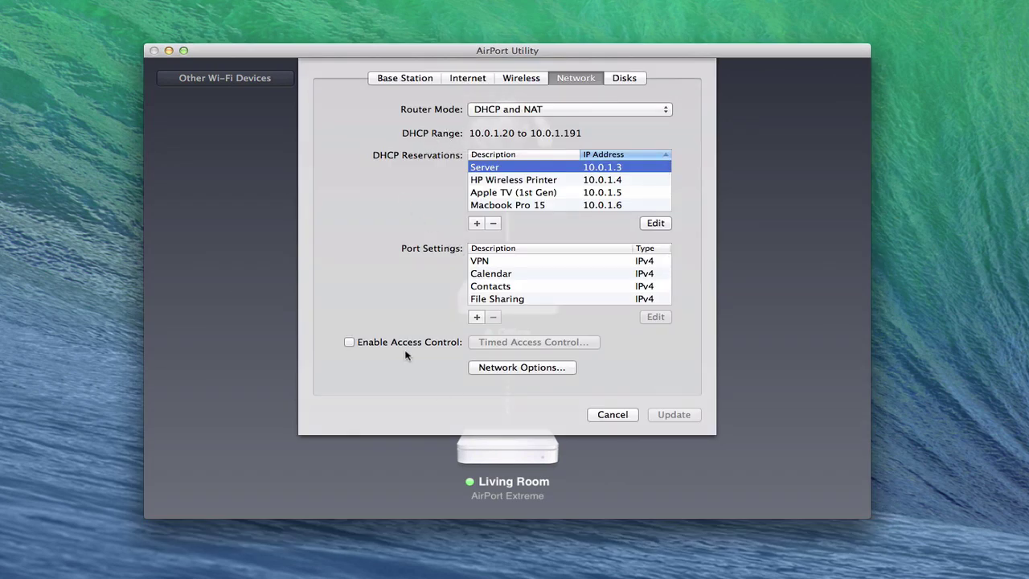
pyautogui.click(474, 78)
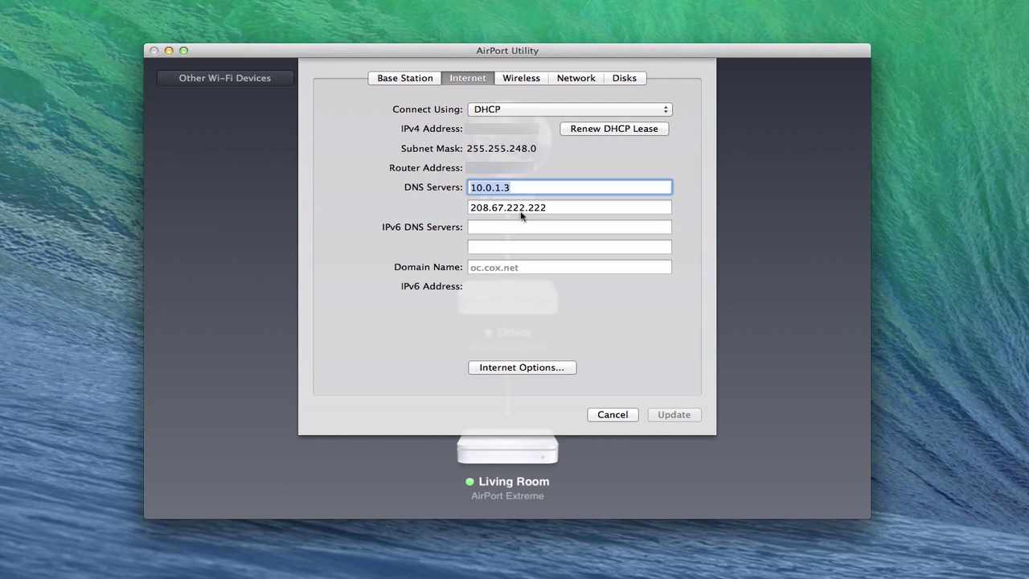
pyautogui.click(615, 415)
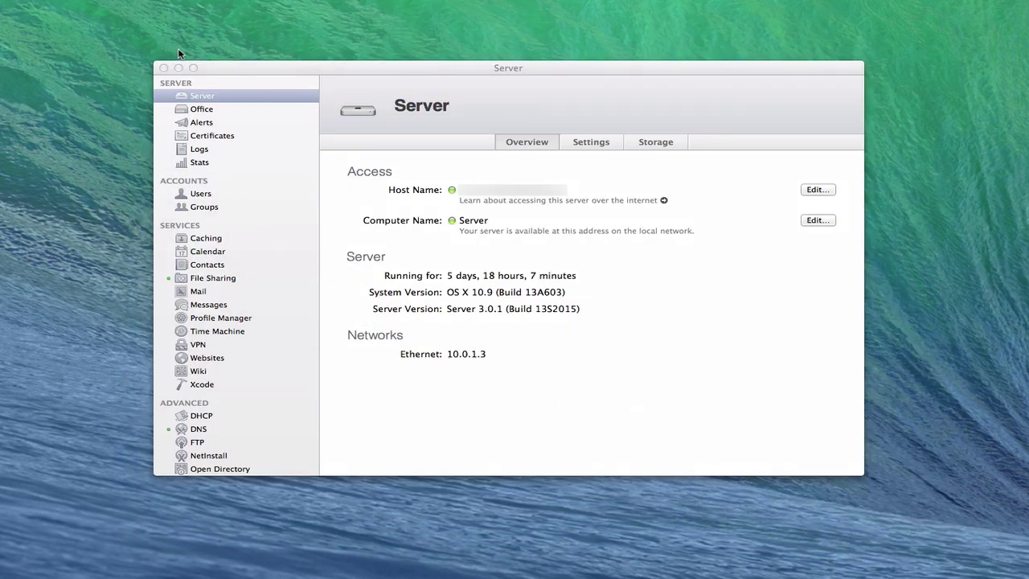
pyautogui.click(272, 67)
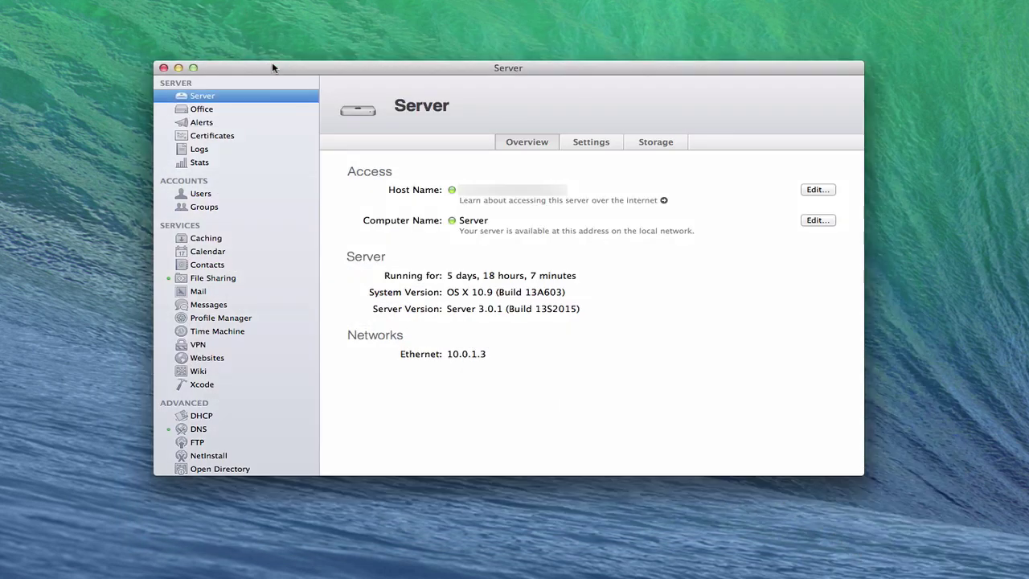